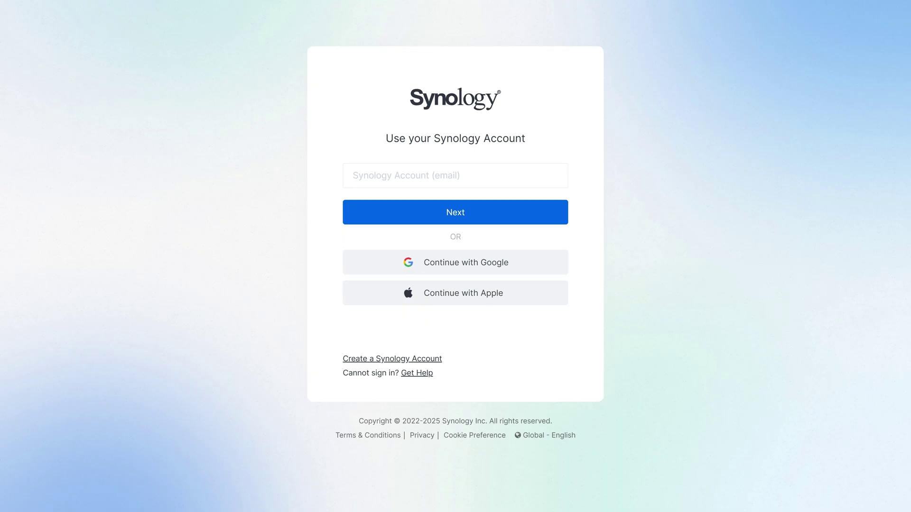
# Sign in with the Synology account e-mail and password, then submit the API document application.
pyautogui.click(466, 179)
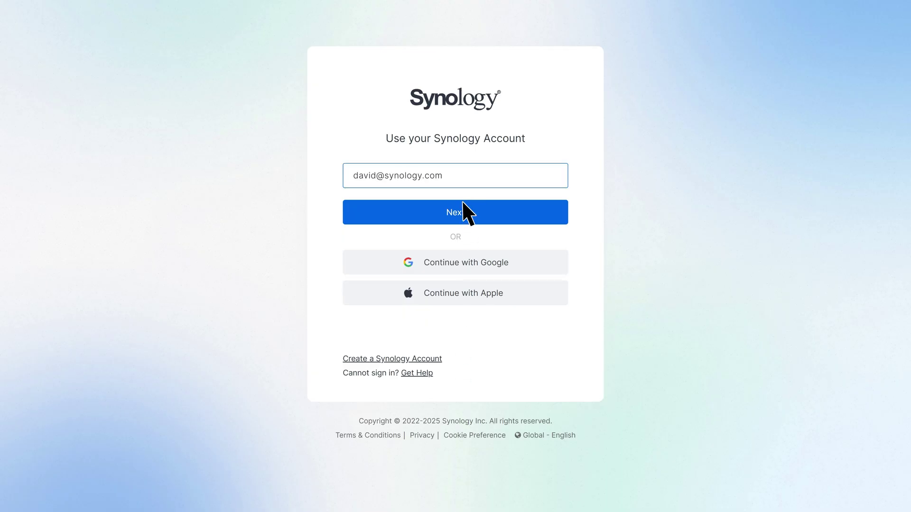
pyautogui.click(469, 211)
pyautogui.write('••••••••••••')
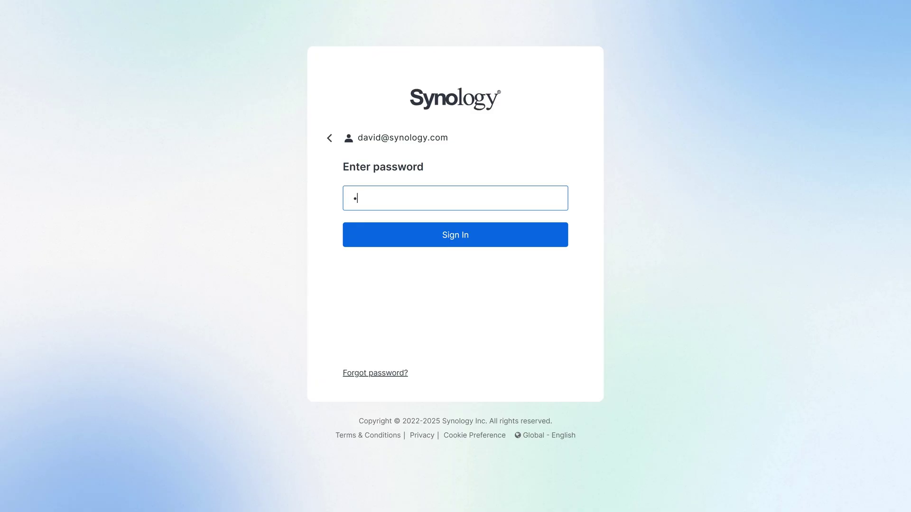
pyautogui.click(474, 236)
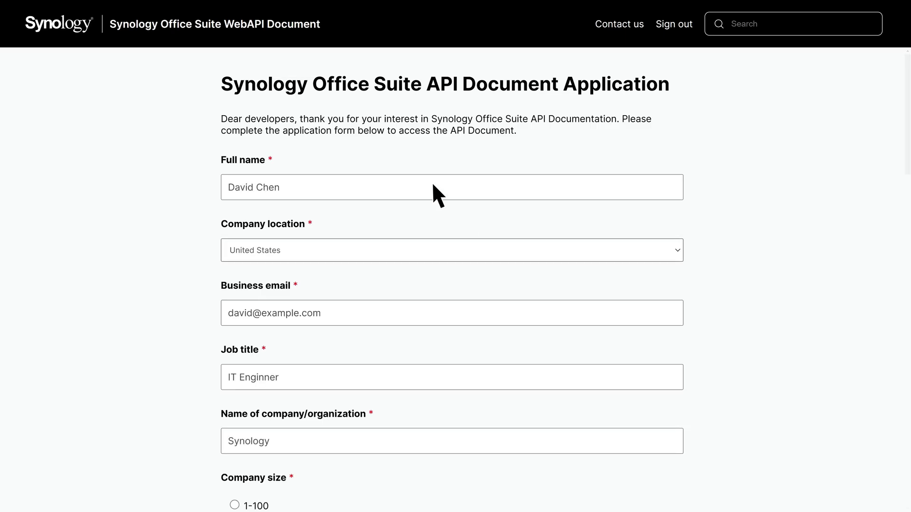
pyautogui.scroll(-5, 432, 190)
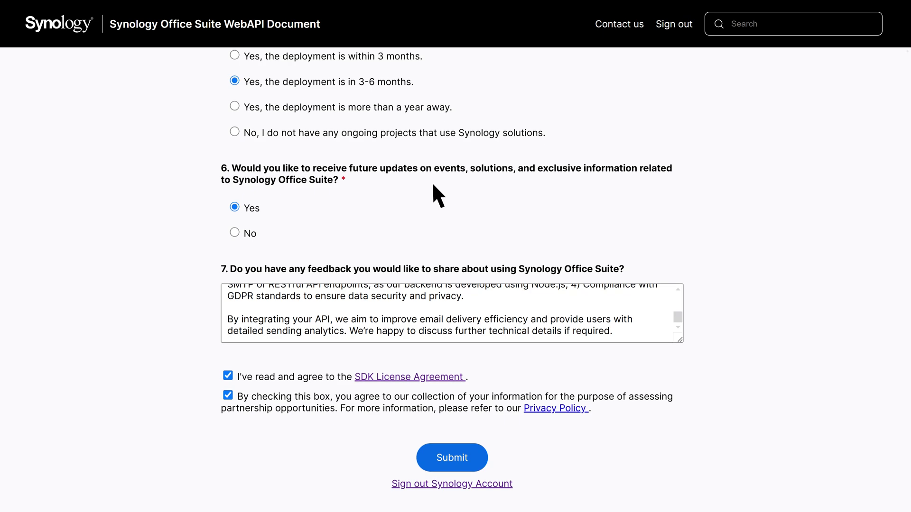
pyautogui.click(474, 455)
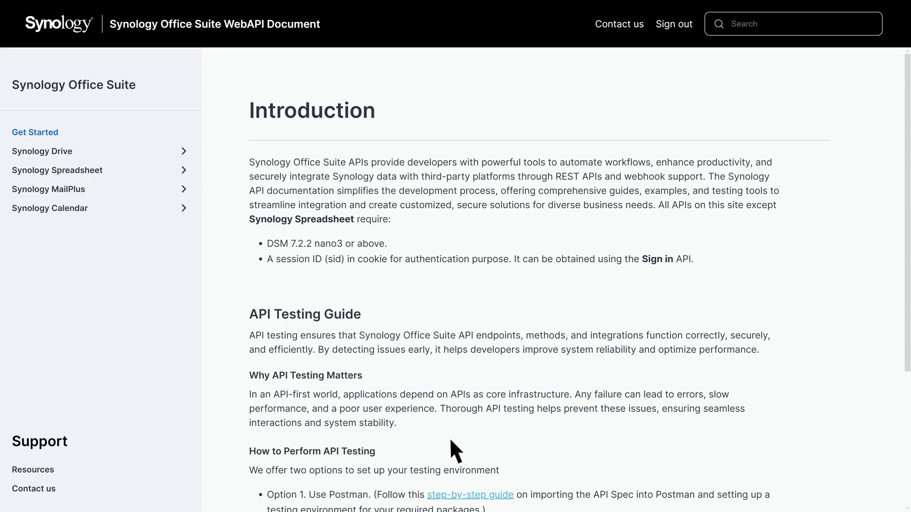
# Browse MailPlus Authorization docs, viewing the Sign in and Sign out endpoint pages.
pyautogui.click(93, 190)
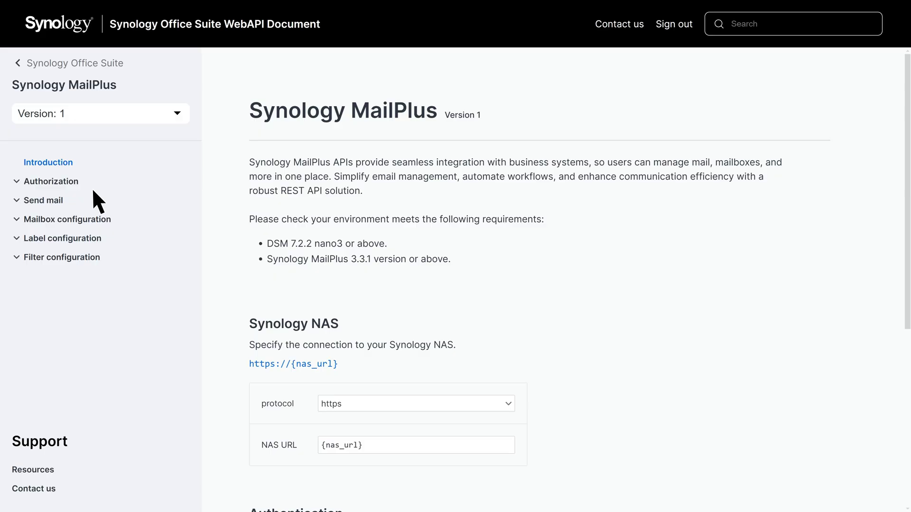
pyautogui.click(78, 181)
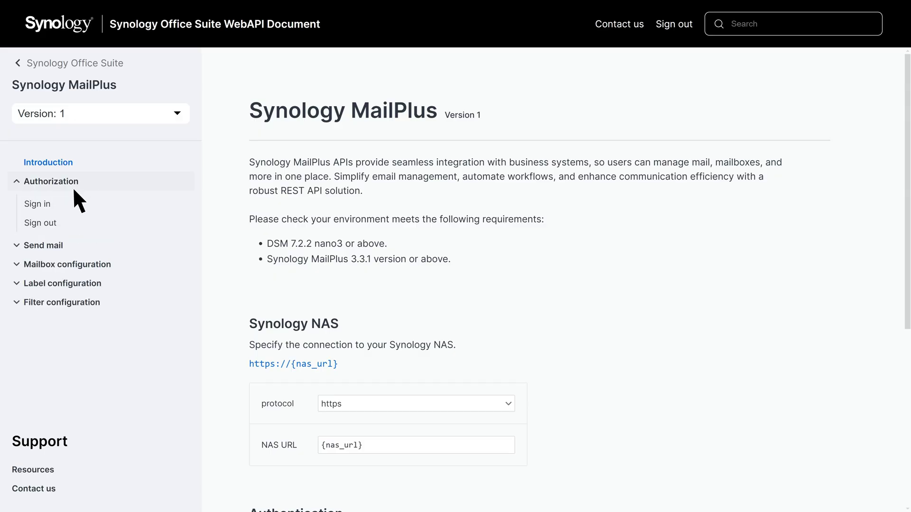
pyautogui.click(61, 205)
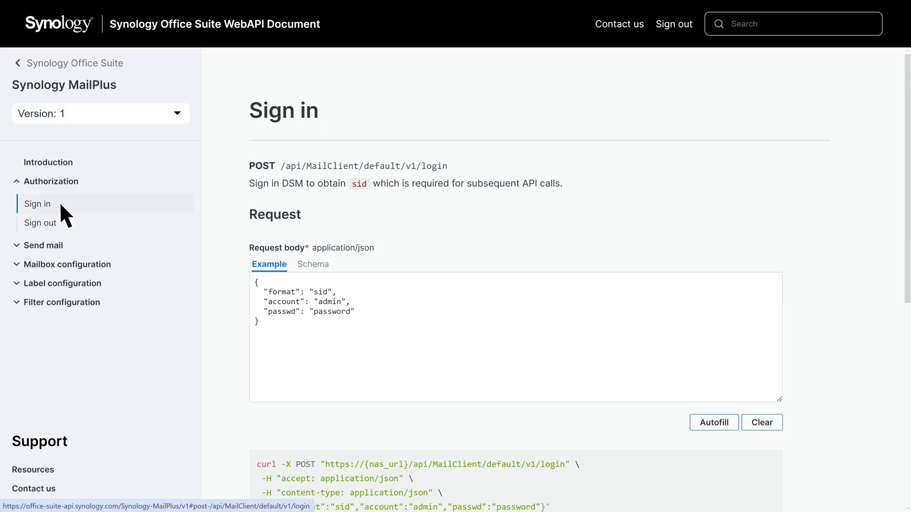
pyautogui.click(64, 218)
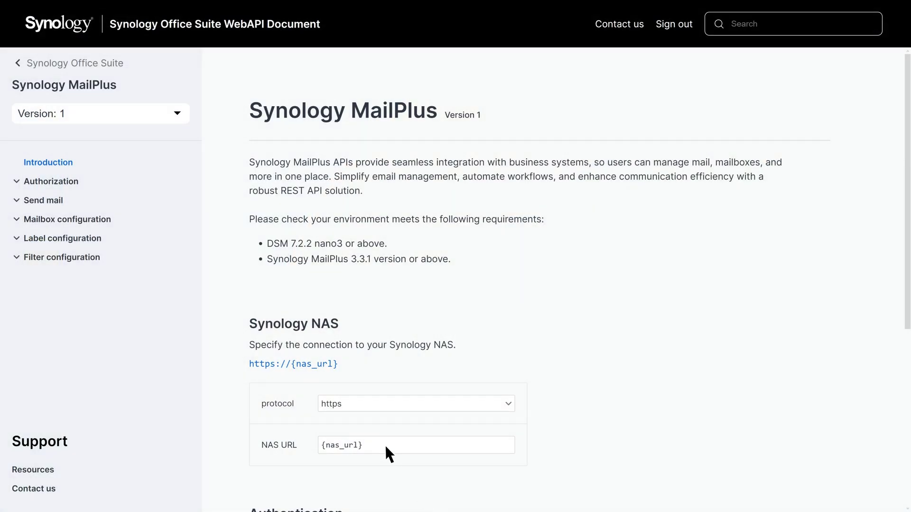
# Paste the DSM address tutorials.synology.me:5001 as the NAS URL and go to the Sign in endpoint.
pyautogui.click(385, 445)
pyautogui.write('tutorails.synology.me:5001')
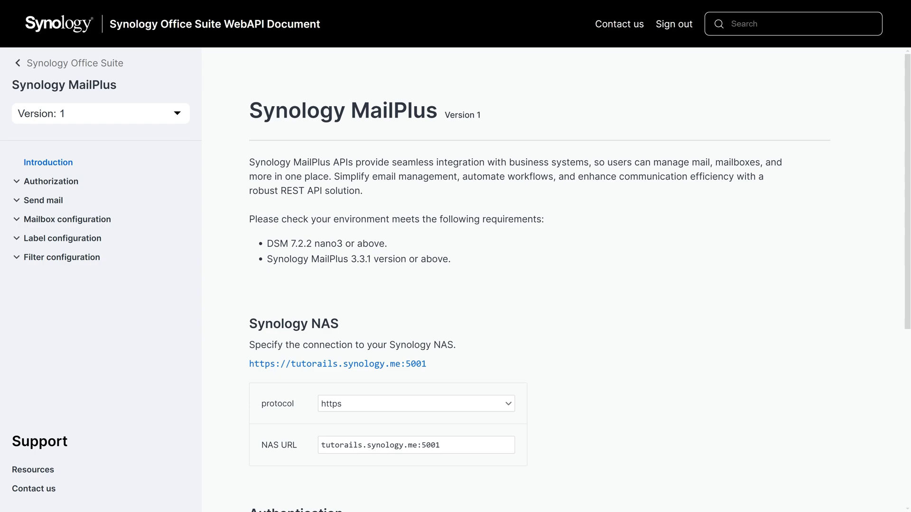
pyautogui.click(84, 180)
pyautogui.click(59, 203)
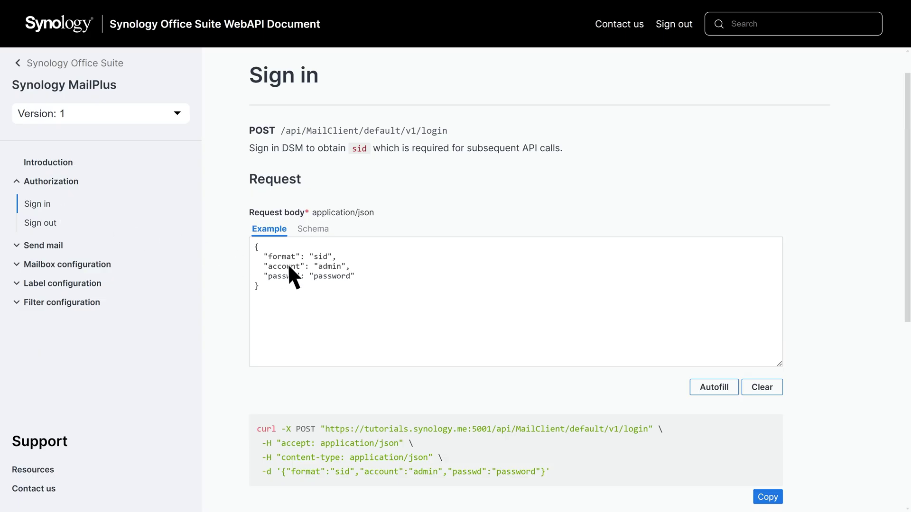
# Edit the Sign in JSON body's format, account Diskstation and password, then copy the curl command.
pyautogui.click(358, 285)
pyautogui.write('S123456789')
pyautogui.hotkey('shift', 'Left')
pyautogui.hotkey('shift', 'Left')
pyautogui.hotkey('shift', 'Left')
pyautogui.hotkey('shift', 'Left')
pyautogui.hotkey('shift', 'Left')
pyautogui.write('Diskstation')
pyautogui.doubleClick(332, 275)
pyautogui.write('synology123')
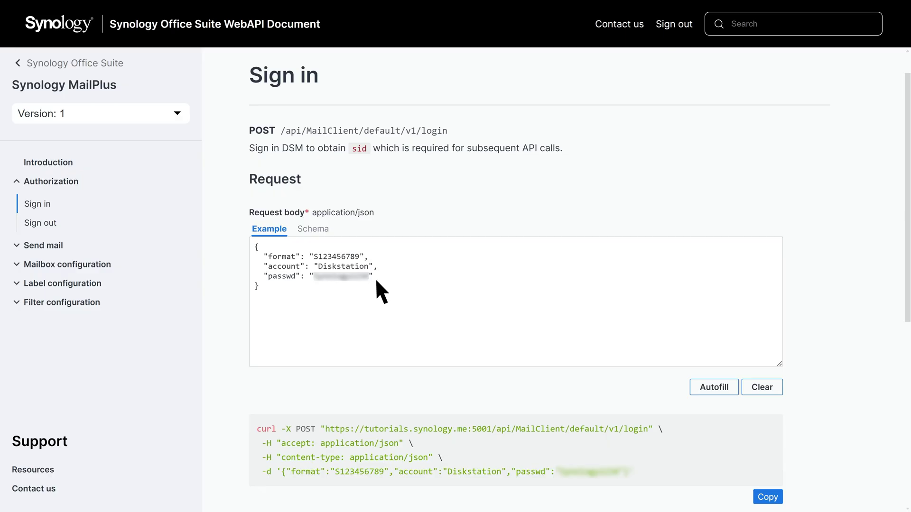
pyautogui.click(769, 497)
# Collapse Authorization and open the Send mail > Send email endpoint page.
pyautogui.click(91, 182)
pyautogui.click(71, 200)
pyautogui.click(72, 221)
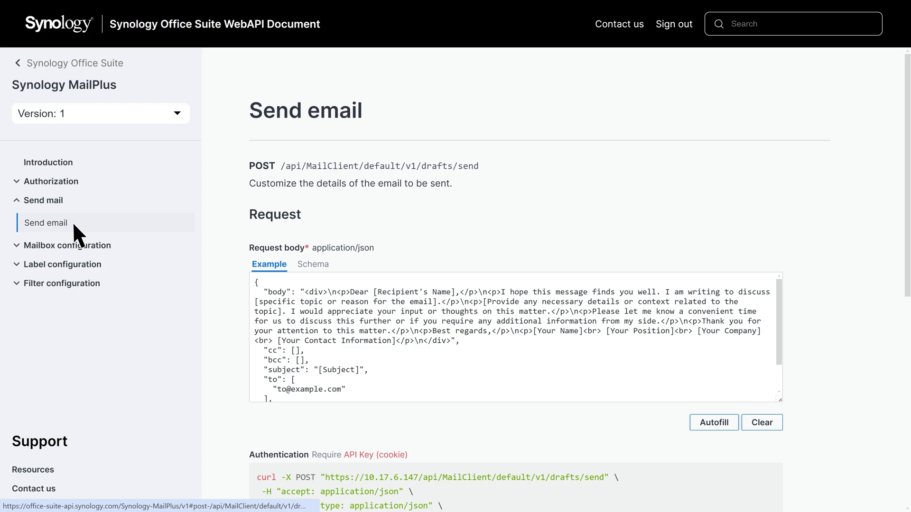
pyautogui.click(69, 199)
pyautogui.click(112, 218)
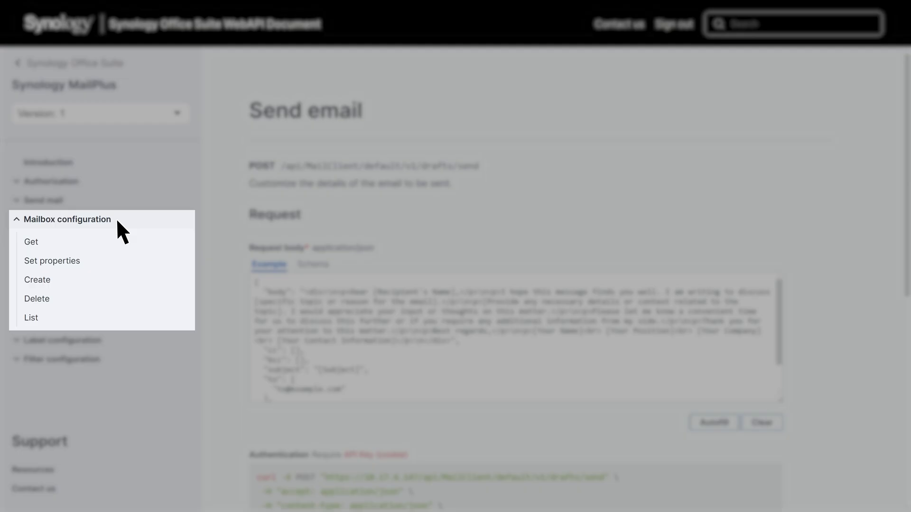
pyautogui.click(116, 218)
pyautogui.click(107, 236)
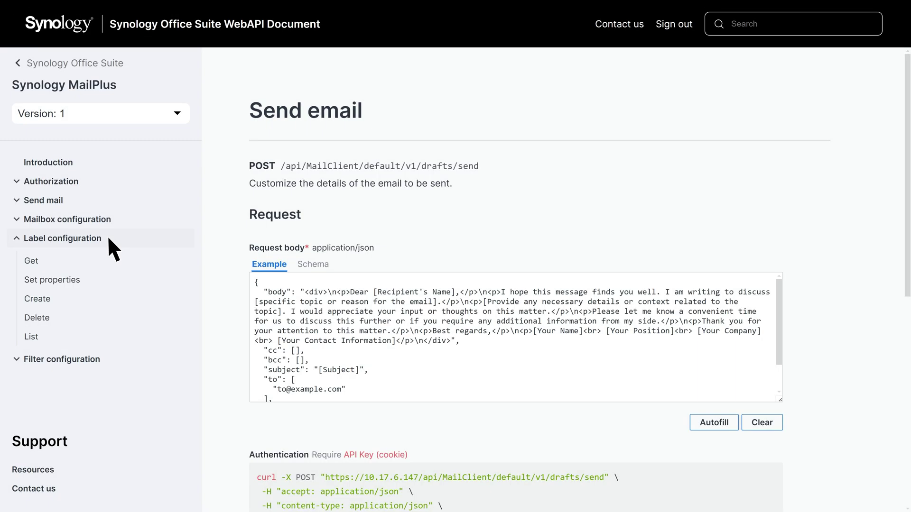
pyautogui.click(107, 236)
pyautogui.click(105, 256)
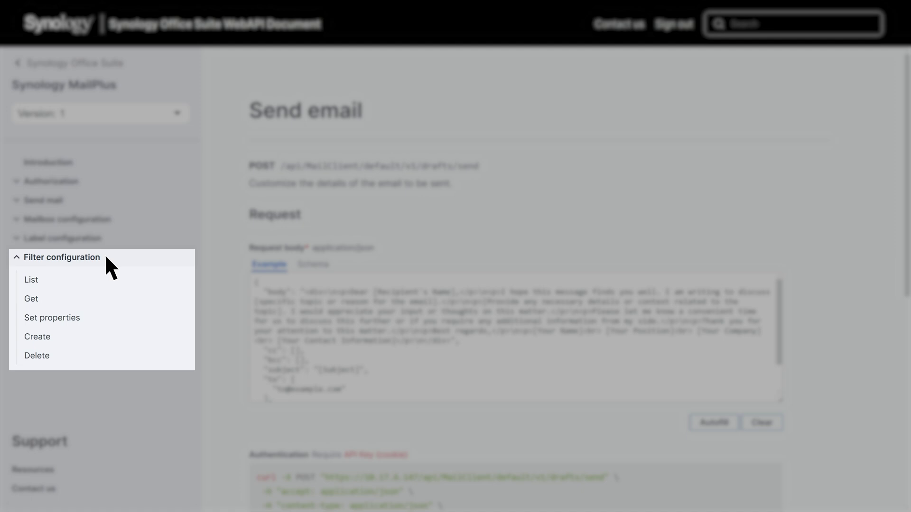
pyautogui.click(105, 256)
pyautogui.click(71, 200)
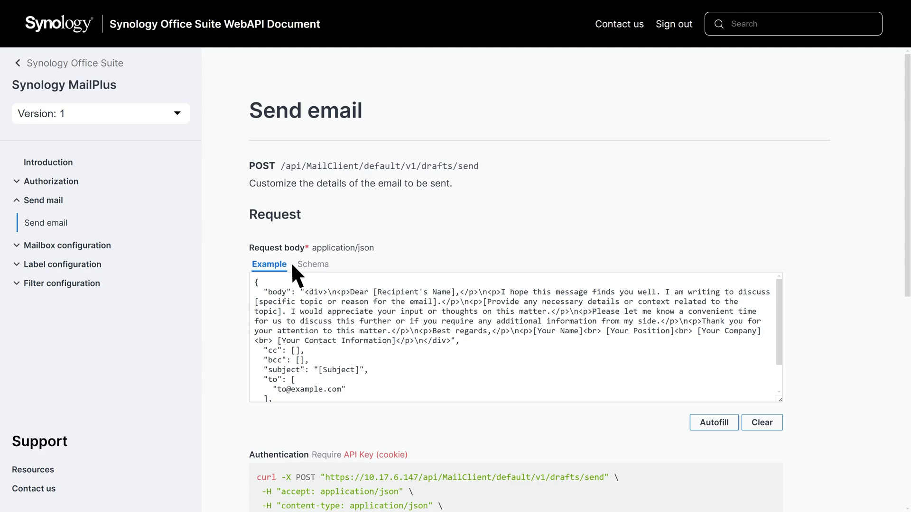
# Review the Send email request body schema and curl example, then go to the Support Resources page.
pyautogui.click(330, 264)
pyautogui.scroll(-1, 333, 265)
pyautogui.scroll(-1, 332, 264)
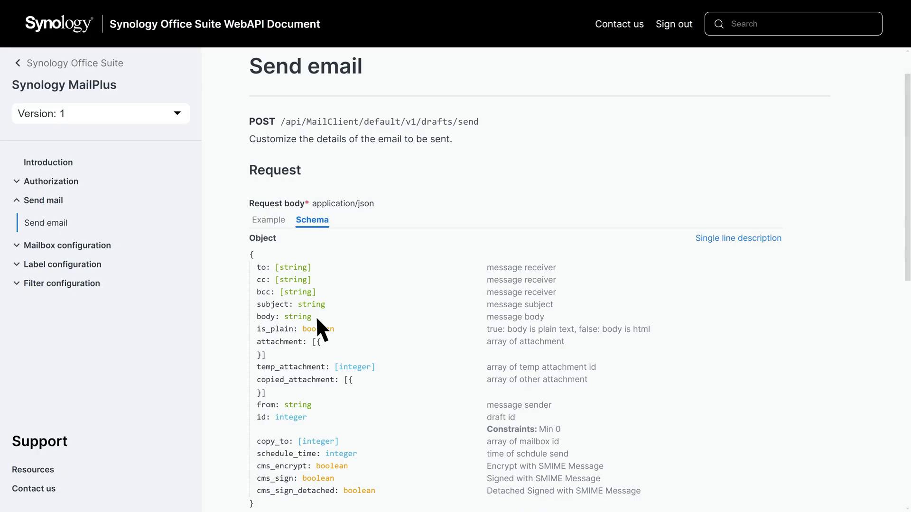
pyautogui.scroll(-5, 317, 319)
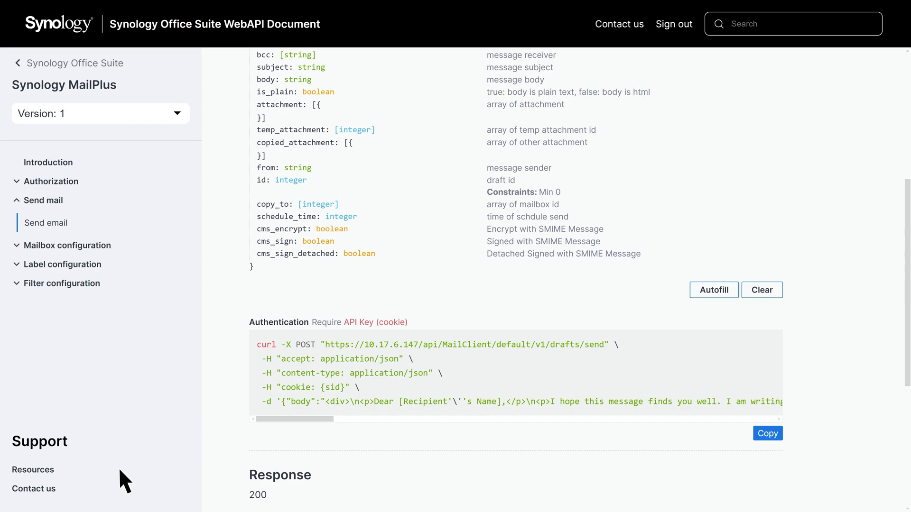
pyautogui.click(61, 472)
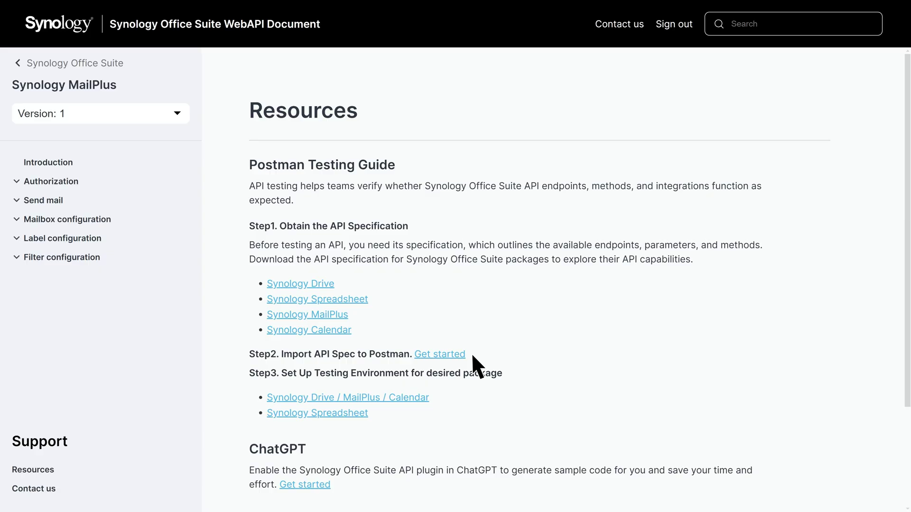
# Launch the Synology Office Suite API GPT via the ChatGPT section's Get started link.
pyautogui.scroll(-5, 472, 366)
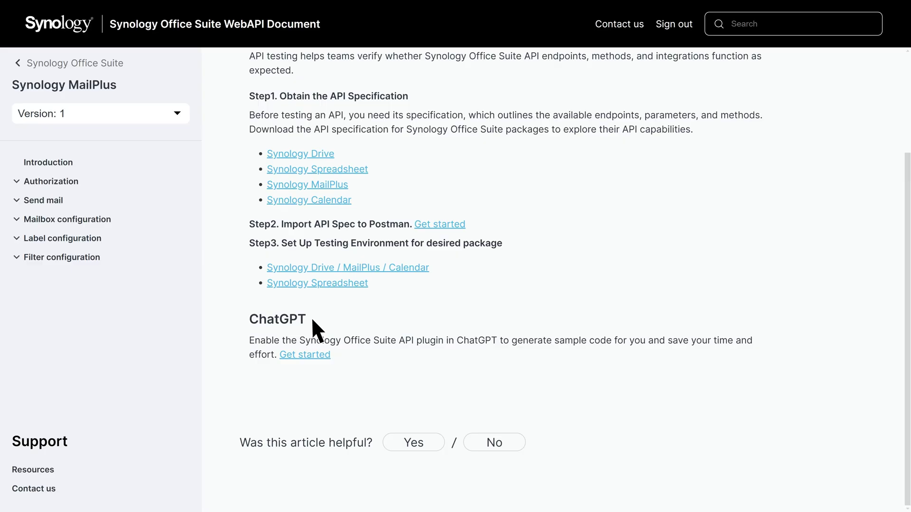
pyautogui.click(308, 354)
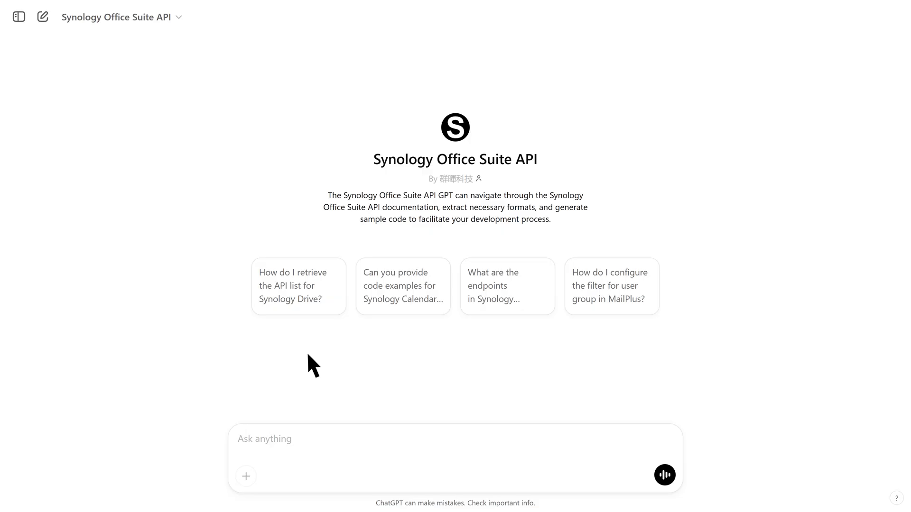